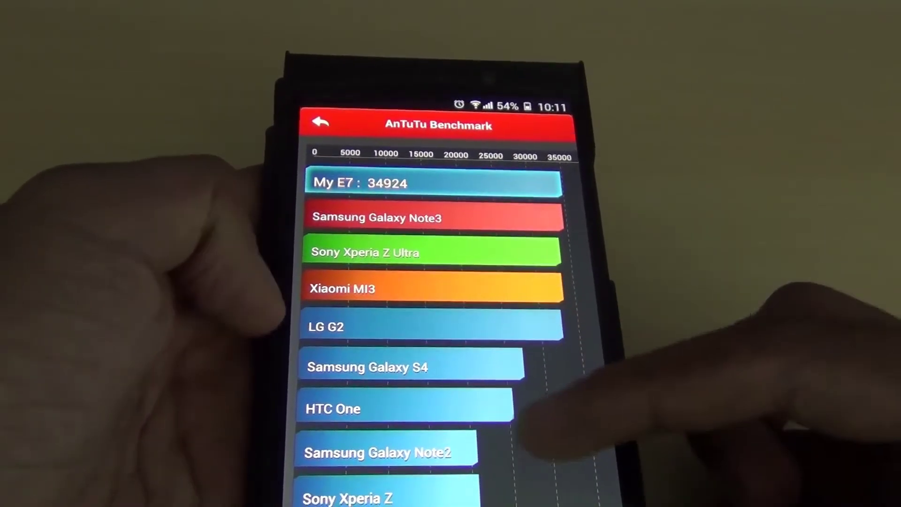
scroll(432, 317, "up", 2)
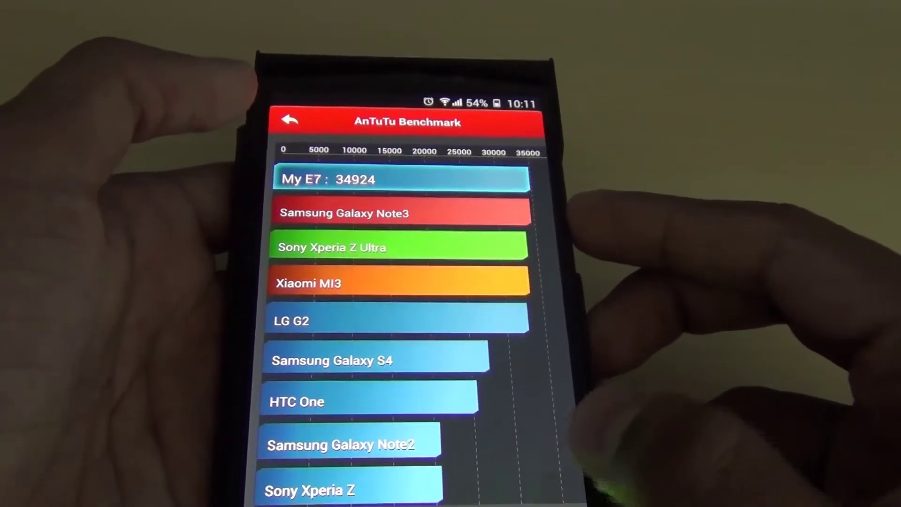
Show the detailed breakdown of the 34924 score with CPU and RAM subscores
left_click(401, 179)
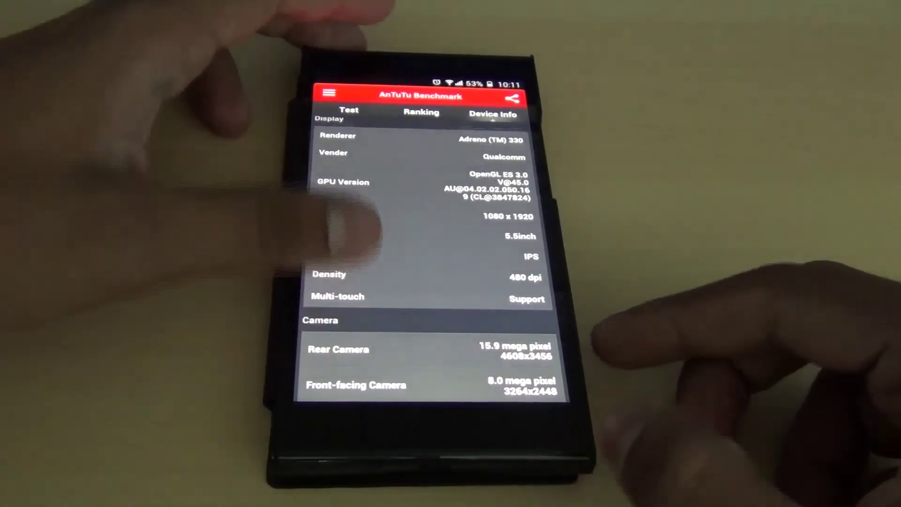
left_click_drag(384, 211, 380, 106)
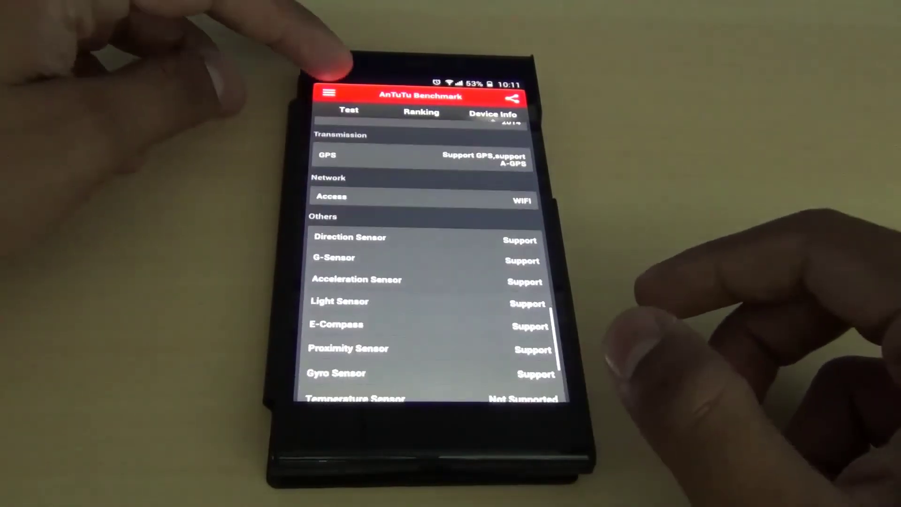